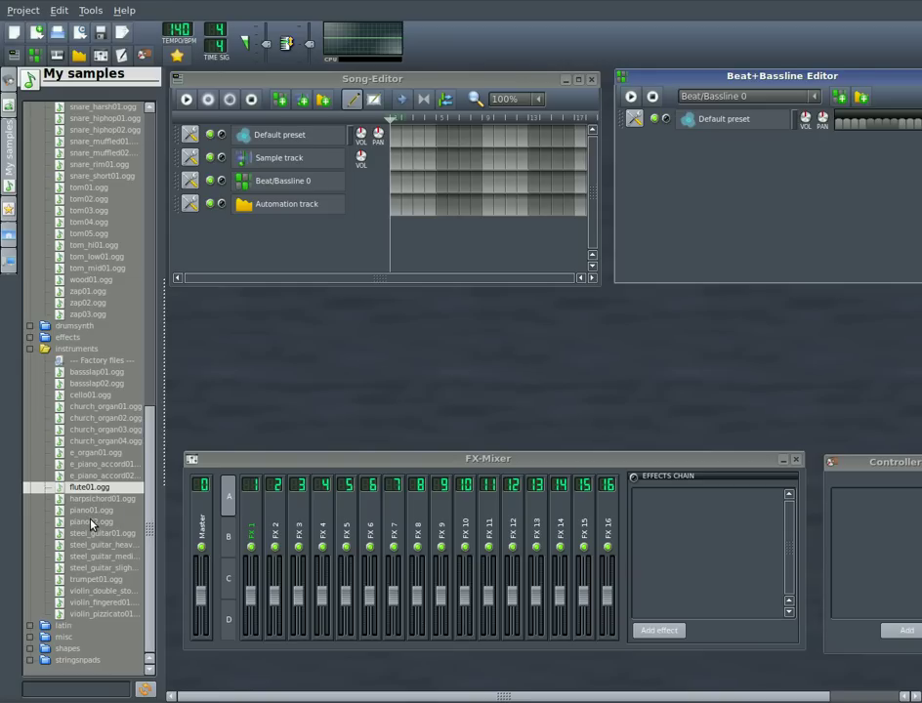
Add piano02.ogg as a beat track and set its MIDI input to 24:0 USB Oxygen 61.
left_click_drag(91, 527, 698, 166)
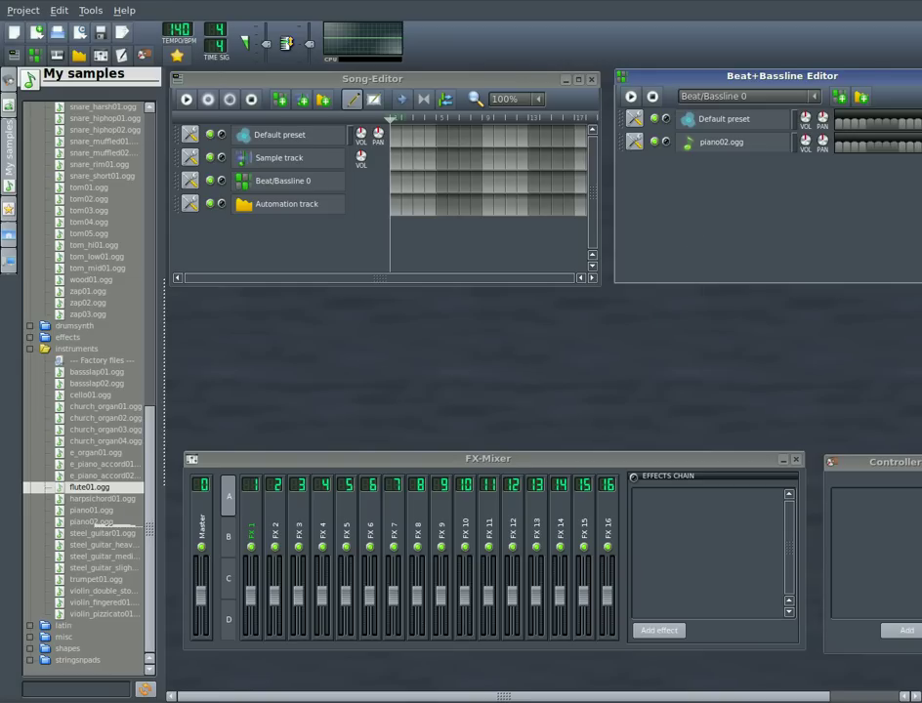
left_click(722, 142)
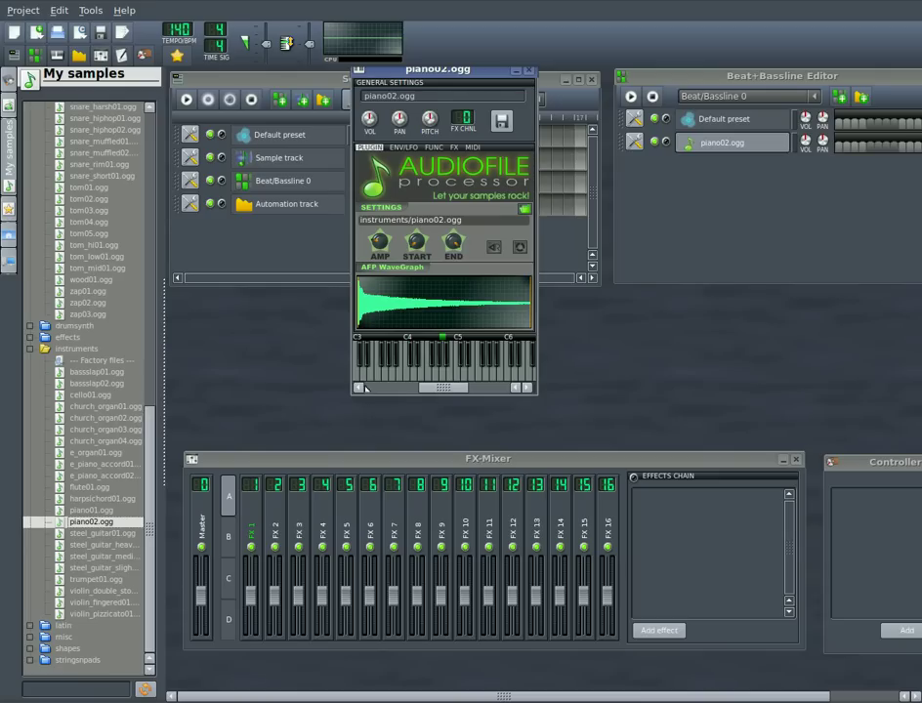
left_click(633, 145)
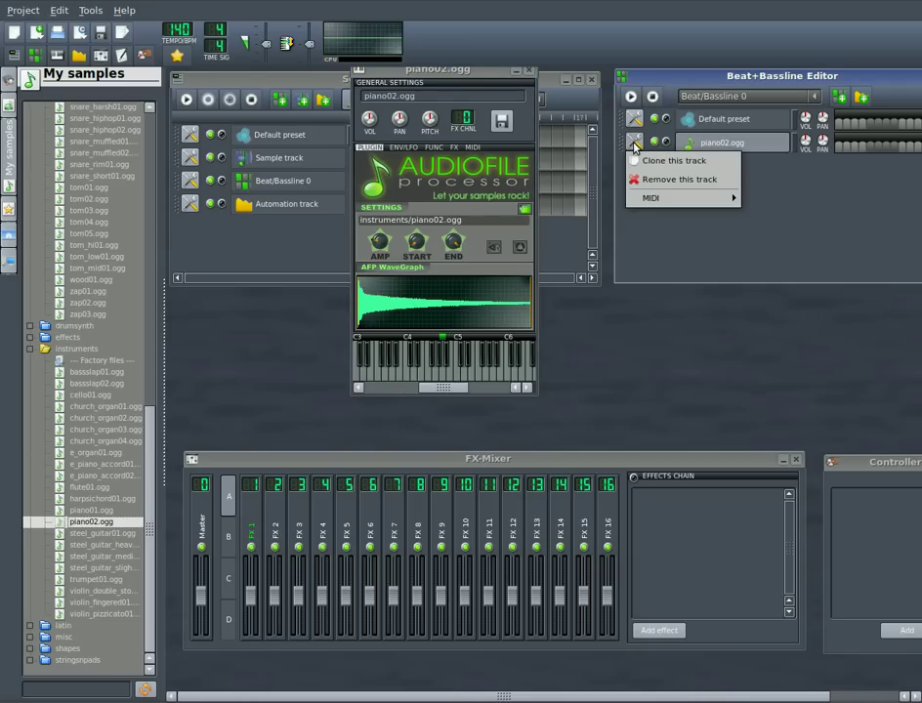
mouse_move(660, 197)
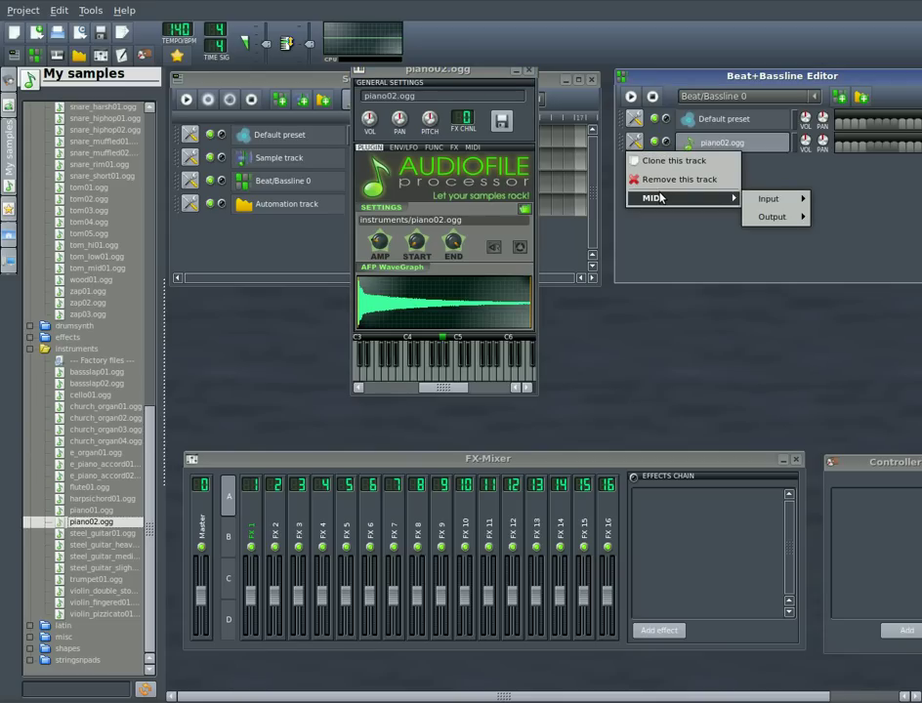
mouse_move(796, 205)
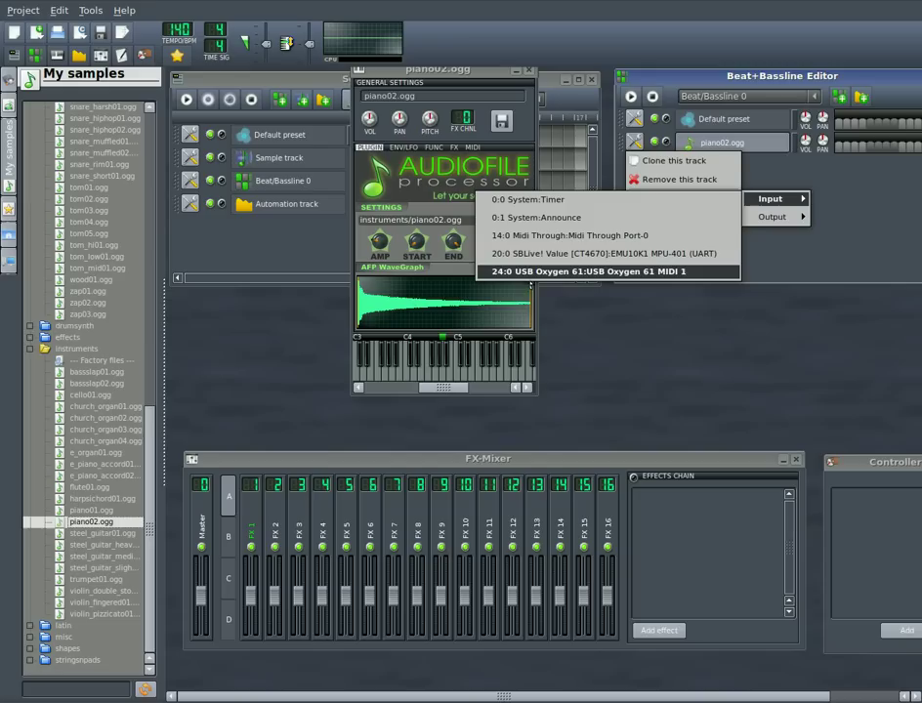
left_click(612, 272)
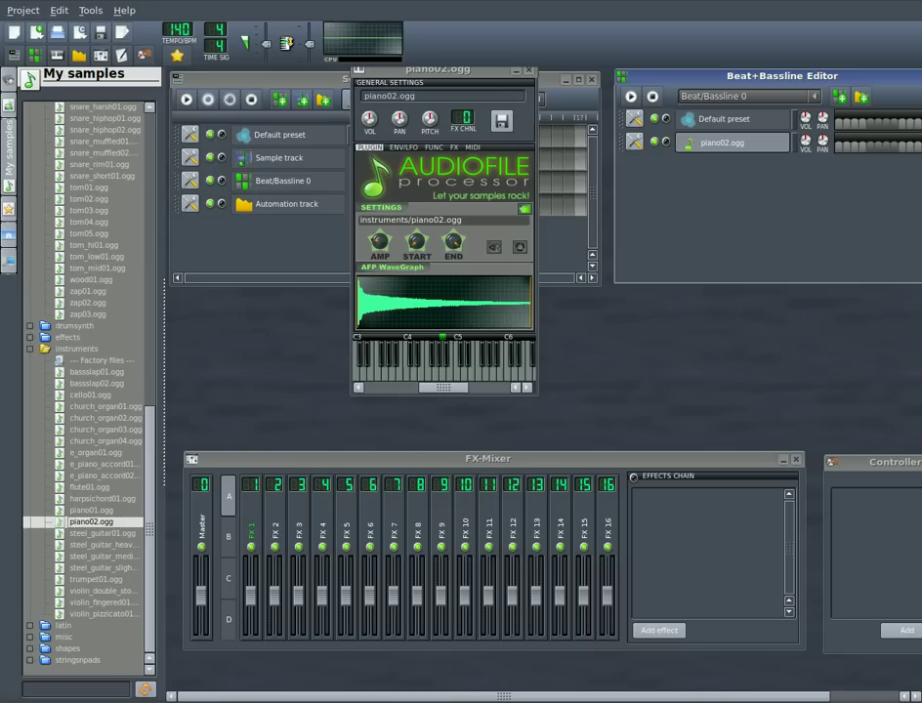
Add flute01.ogg as a beat track with MIDI input from 24:0 USB Oxygen 61.
left_click_drag(97, 487, 733, 226)
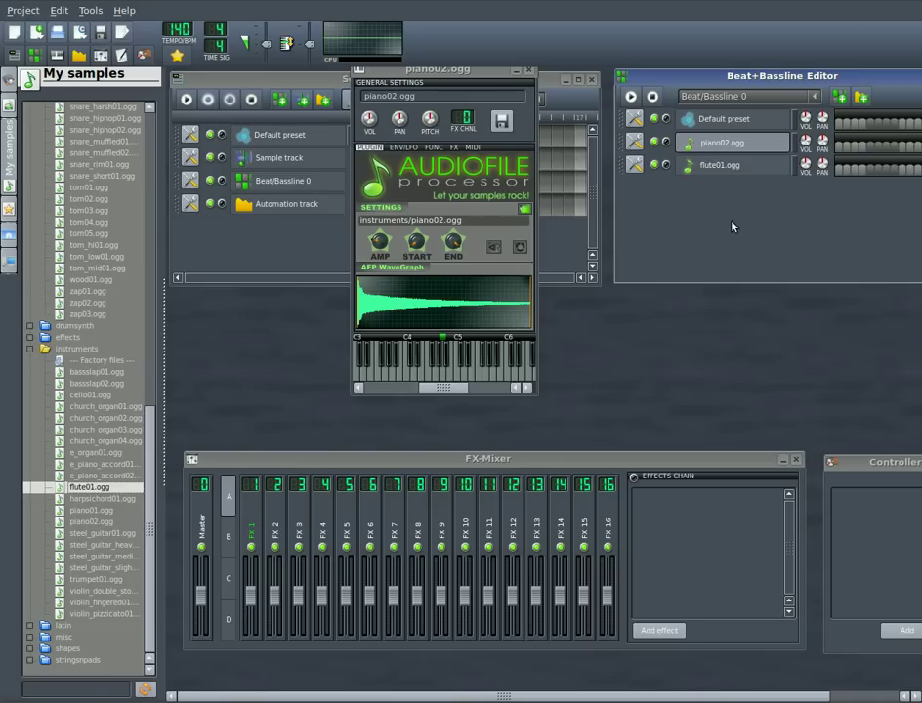
left_click(637, 168)
mouse_move(656, 224)
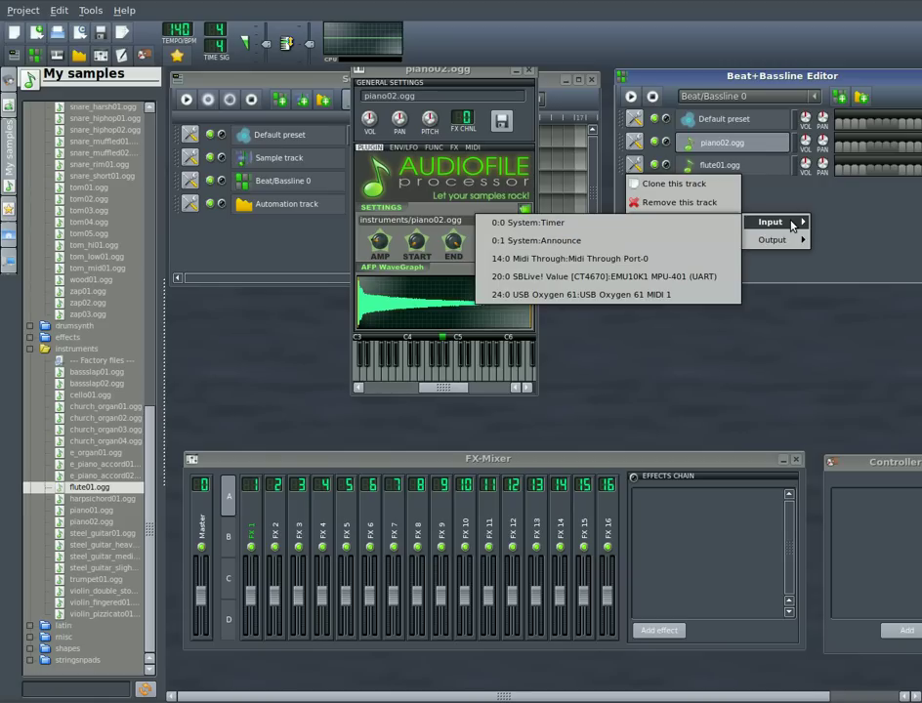
left_click(594, 295)
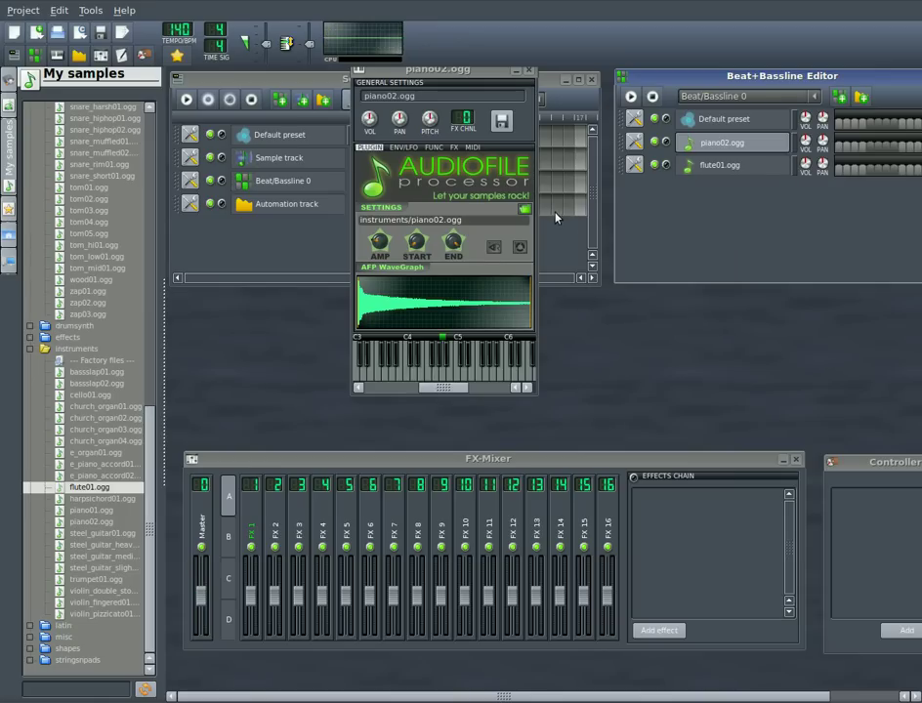
Place the flute and piano windows side by side and give the piano Major chords.
left_click(750, 172)
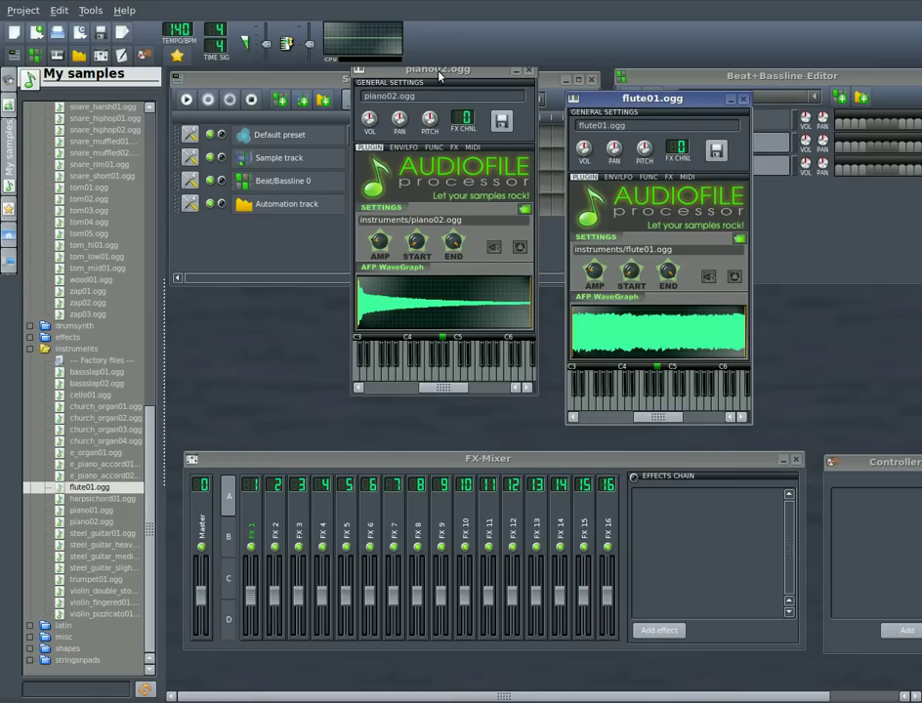
left_click_drag(371, 69, 268, 119)
left_click_drag(610, 103, 509, 154)
left_click(331, 197)
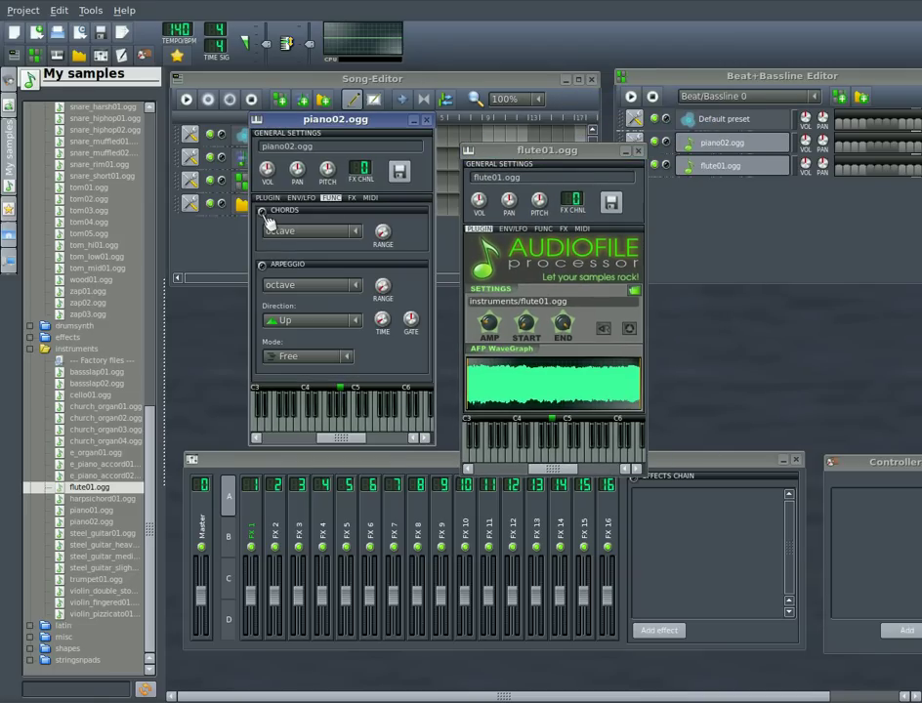
scroll(329, 242, "down", 1)
key("q")
left_click(267, 175)
Enable the flute's Major arpeggio with Random direction.
left_click(543, 229)
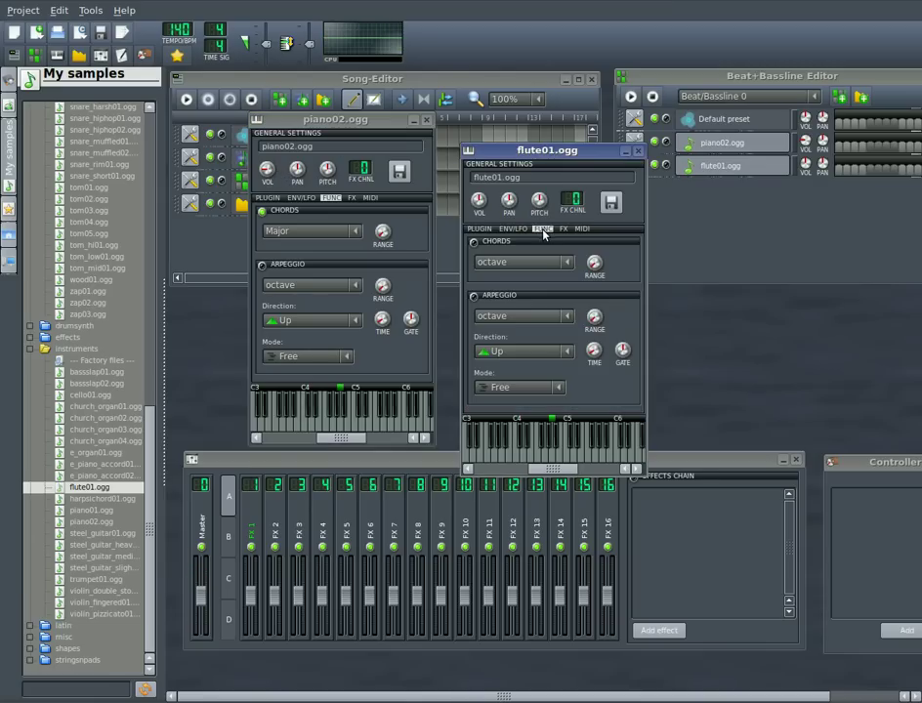
scroll(517, 353, "down", 3)
scroll(505, 320, "down", 1)
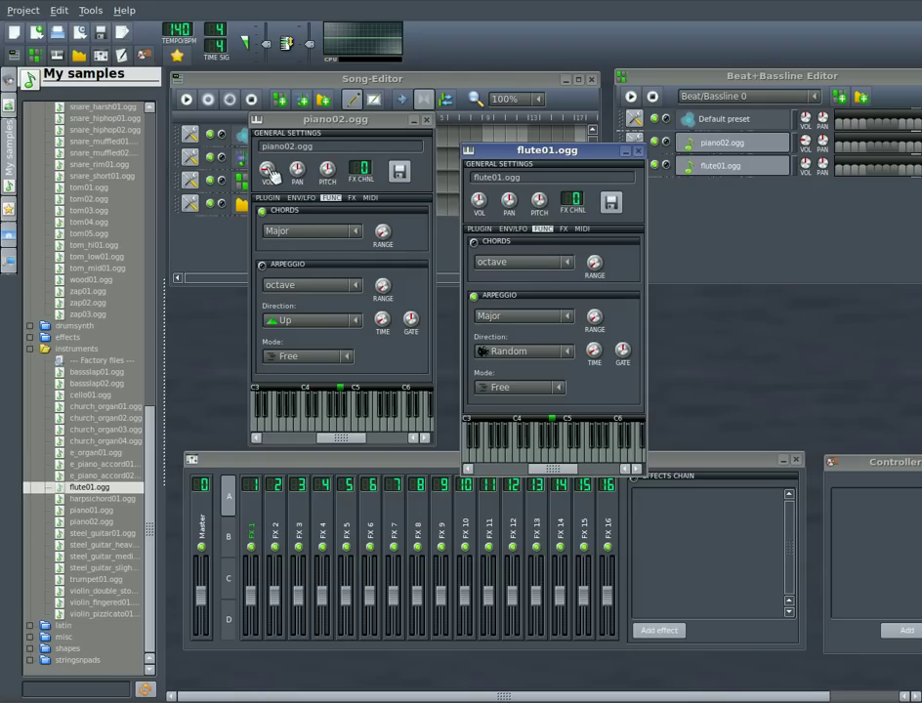
Connect piano02's volume to the USB Oxygen 61, auto-detected as controller 107 on channel 1.
right_click(268, 171)
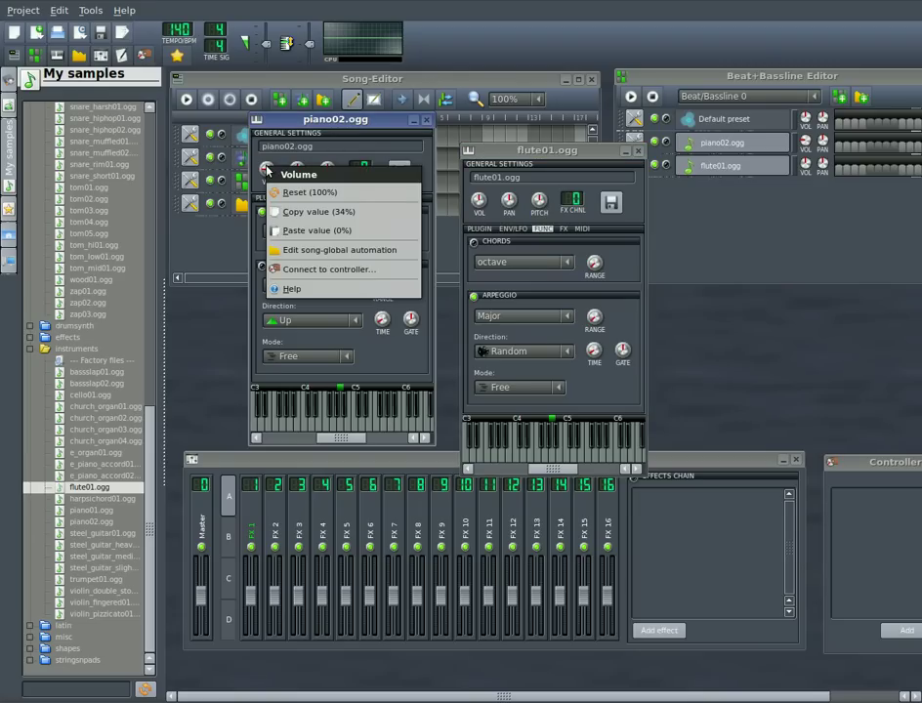
left_click(327, 272)
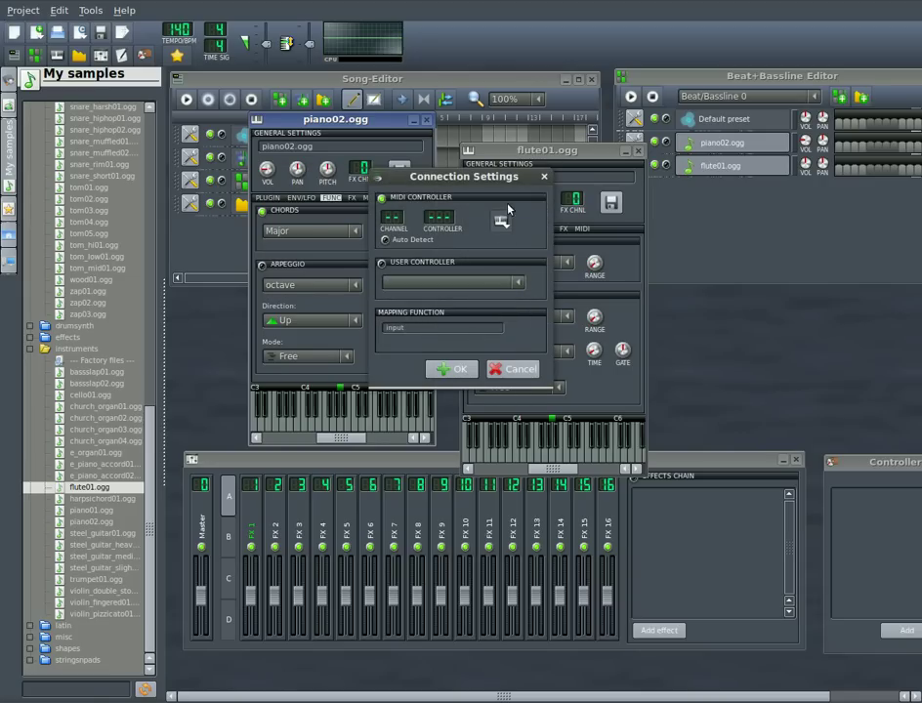
left_click(501, 223)
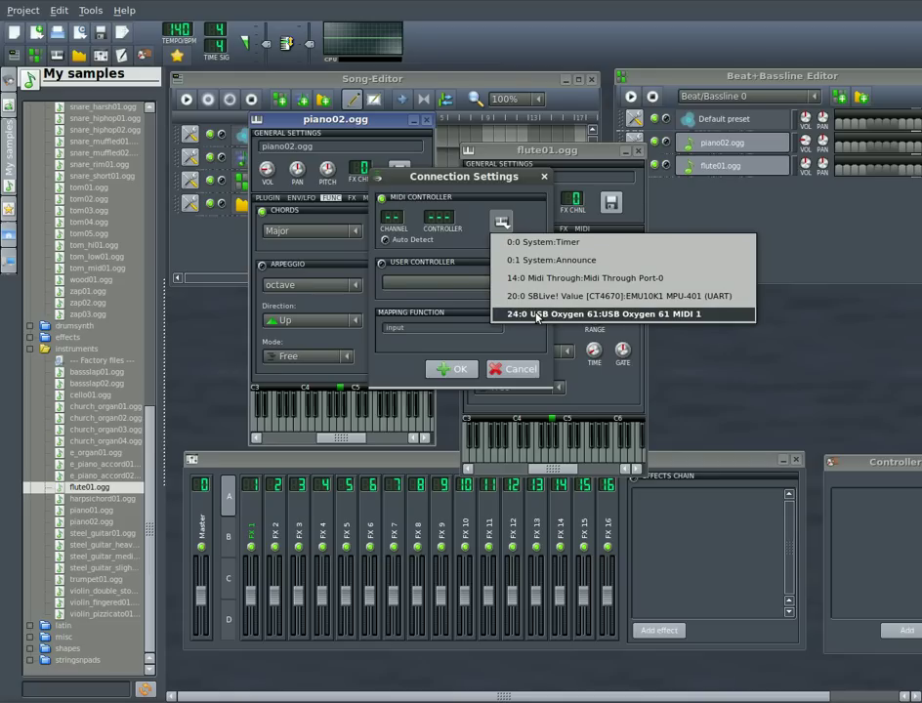
left_click(536, 317)
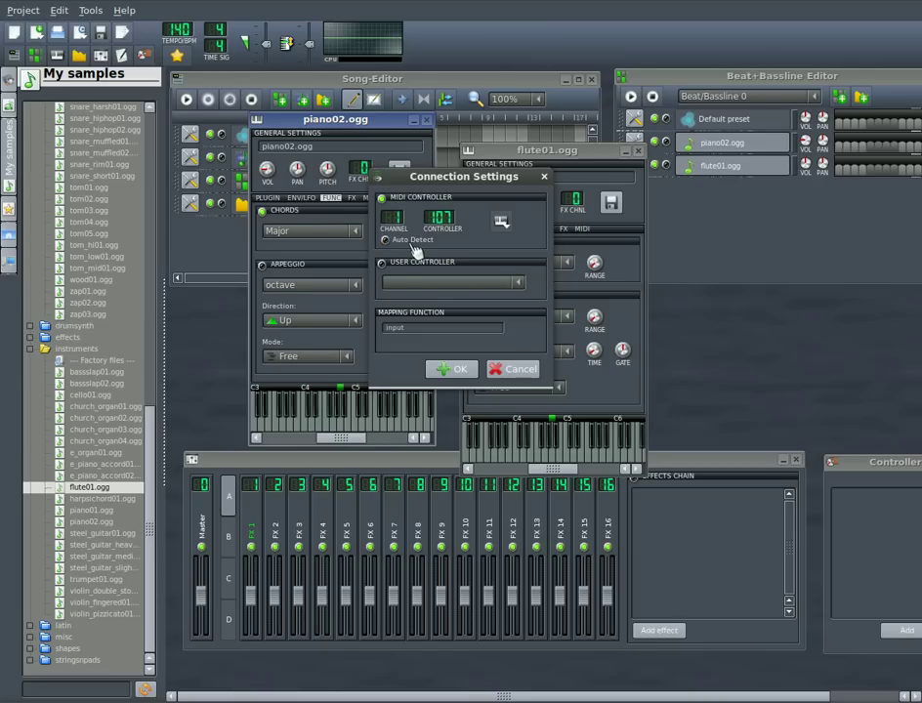
left_click(451, 368)
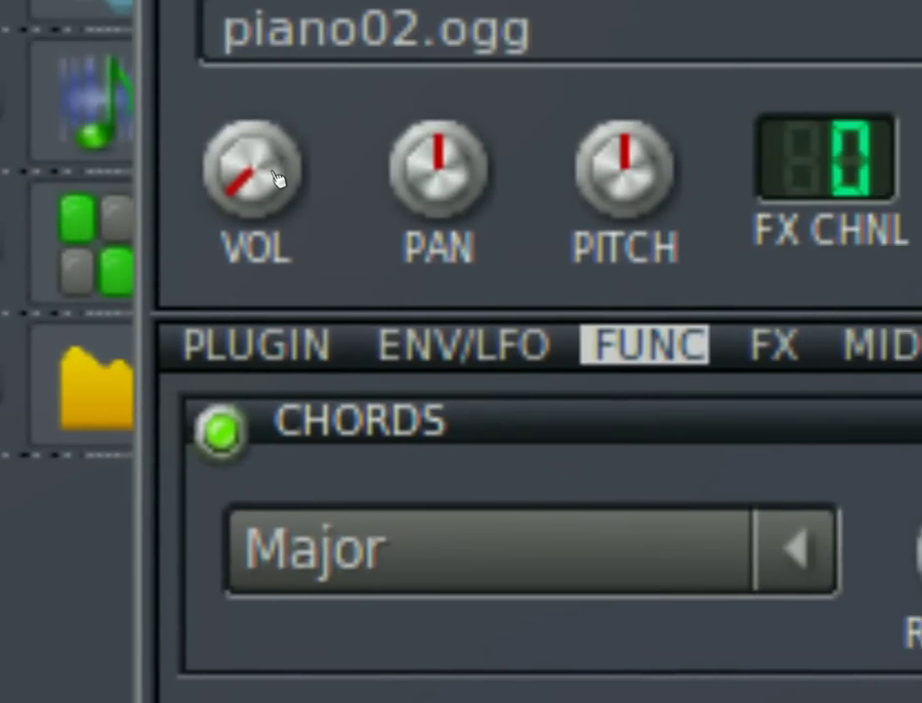
Sweep the piano02 VOL knob up and down to test the controller mapping.
scroll(277, 177, "up", 8)
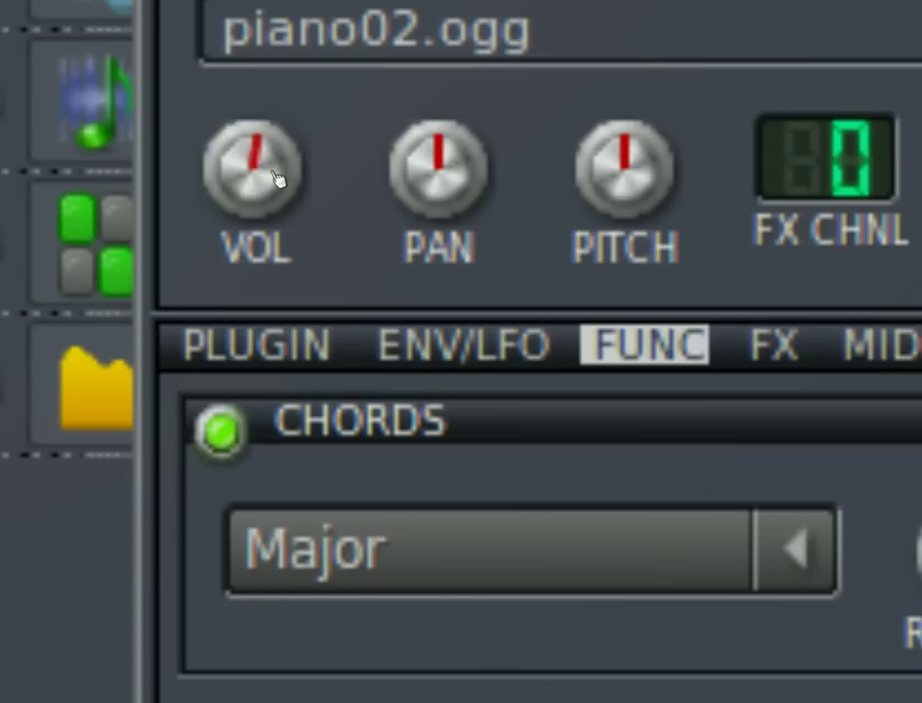
scroll(276, 177, "down", 6)
scroll(277, 177, "up", 2)
scroll(277, 177, "up", 5)
scroll(276, 177, "down", 6)
scroll(277, 177, "up", 6)
scroll(277, 177, "down", 5)
scroll(276, 177, "up", 5)
scroll(276, 177, "down", 2)
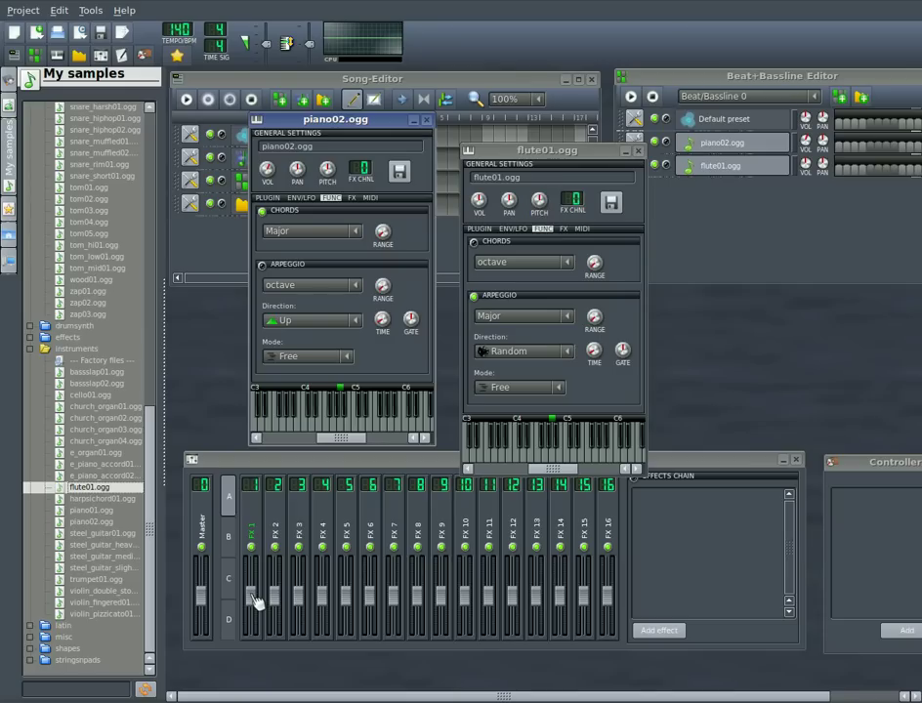
Link the FX 1 fader to the USB Oxygen 61 as controller 111 on channel 1.
right_click(252, 597)
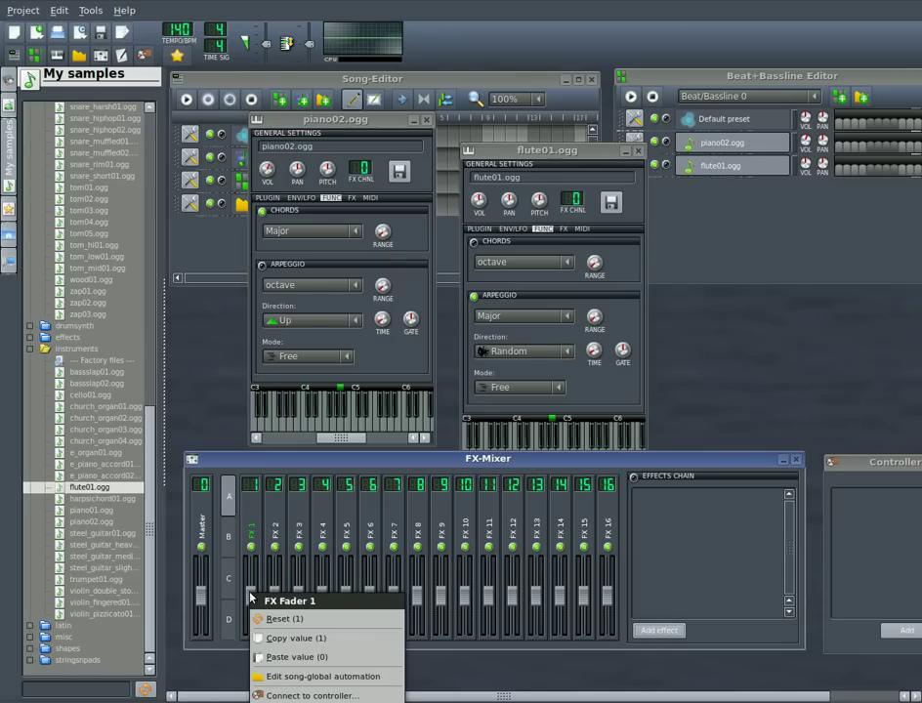
left_click(330, 696)
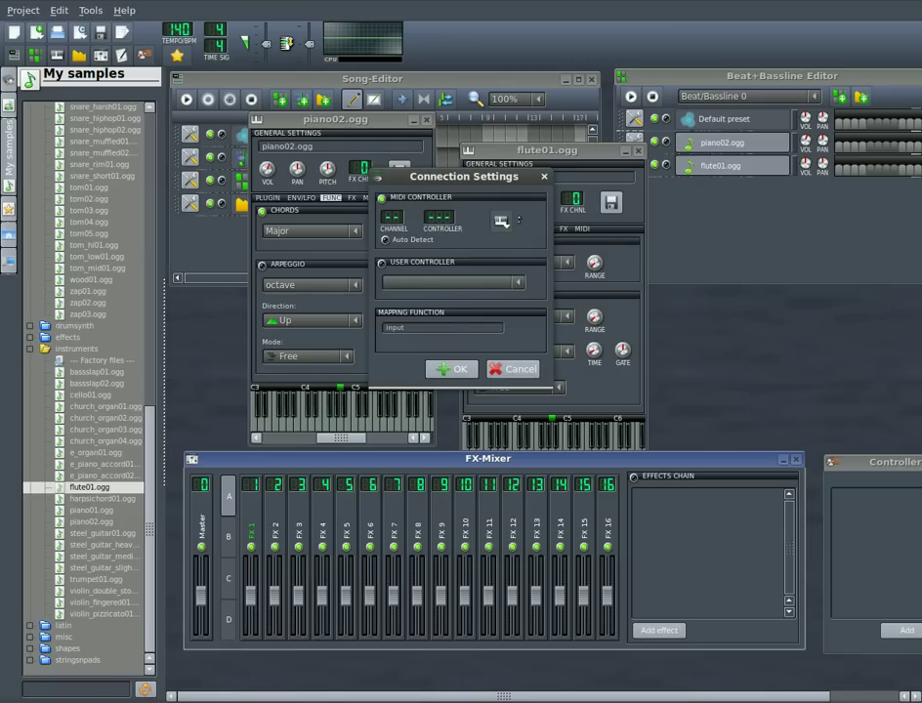
left_click(501, 221)
left_click(588, 313)
left_click(451, 370)
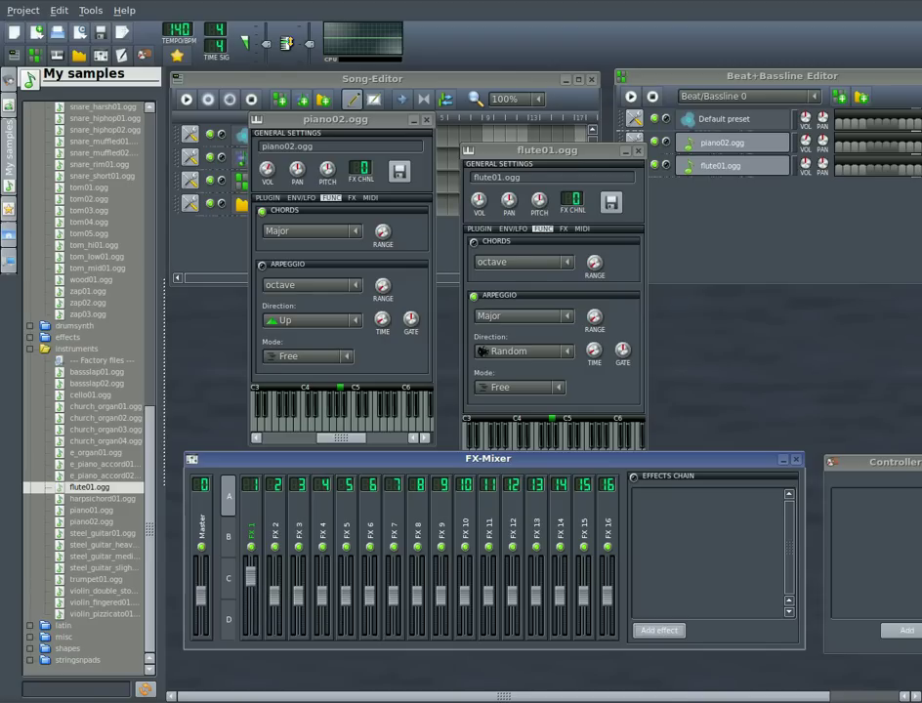
Link master volume to an auto-detected USB Oxygen 61 controller.
right_click(263, 44)
left_click(299, 149)
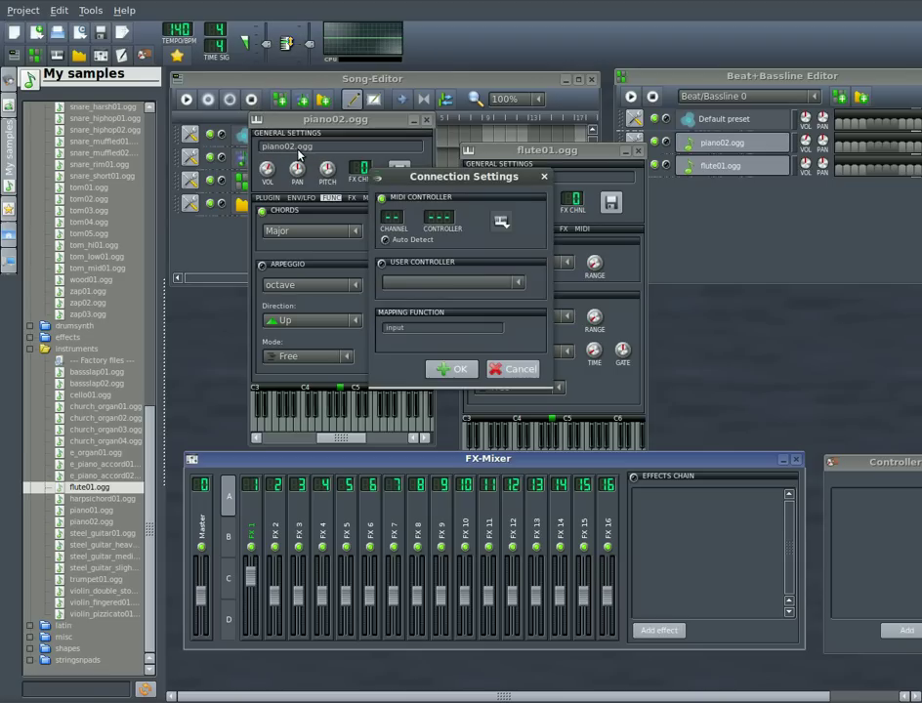
left_click(501, 222)
left_click(554, 313)
left_click(473, 367)
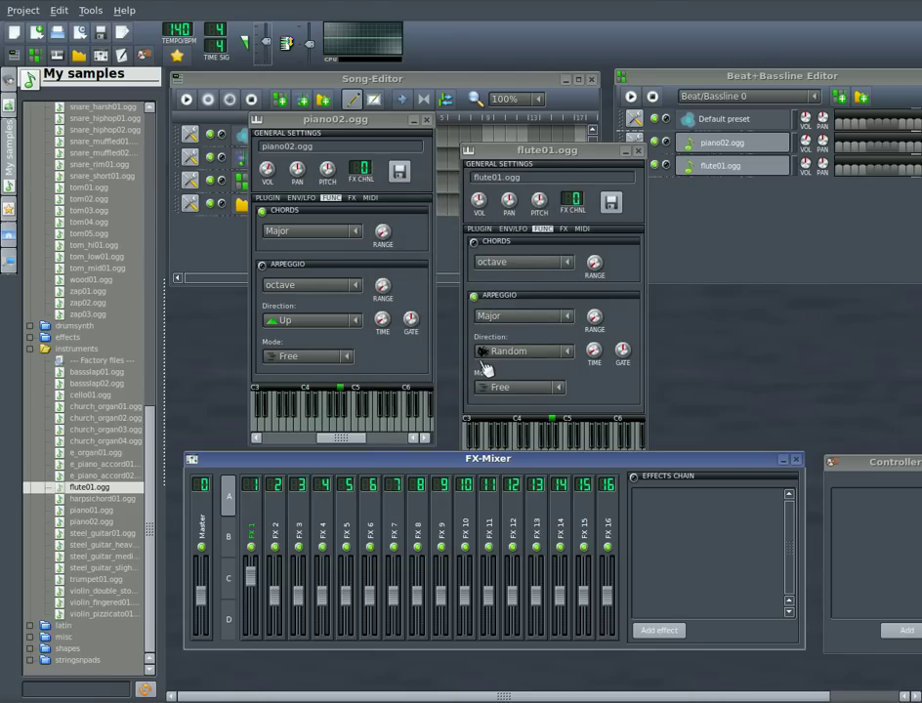
Link master pitch to USB Oxygen 61 controller 118 on channel 1.
right_click(310, 46)
left_click(361, 147)
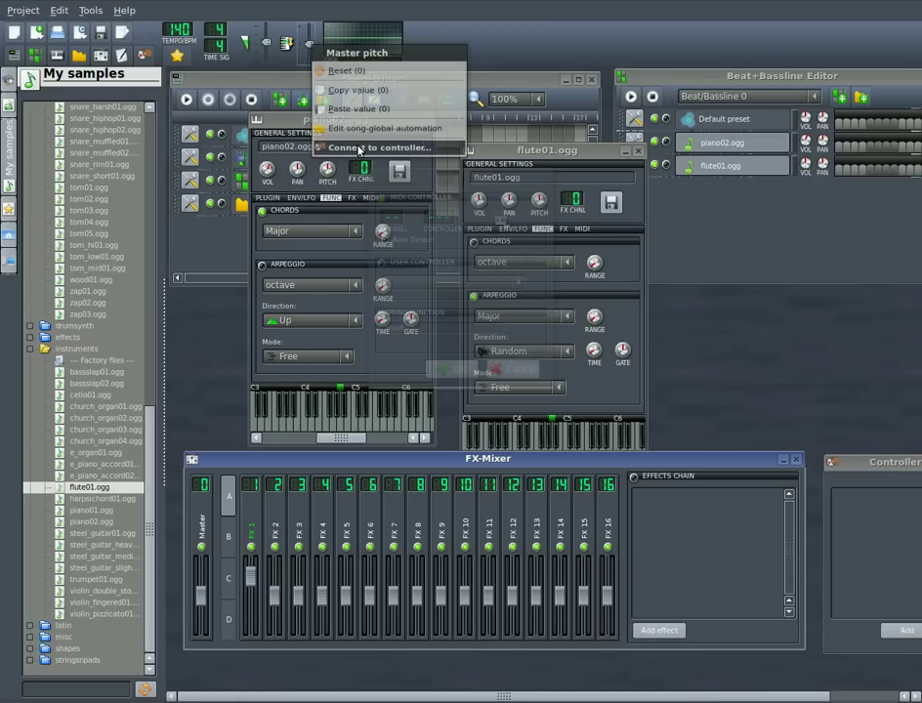
left_click(494, 227)
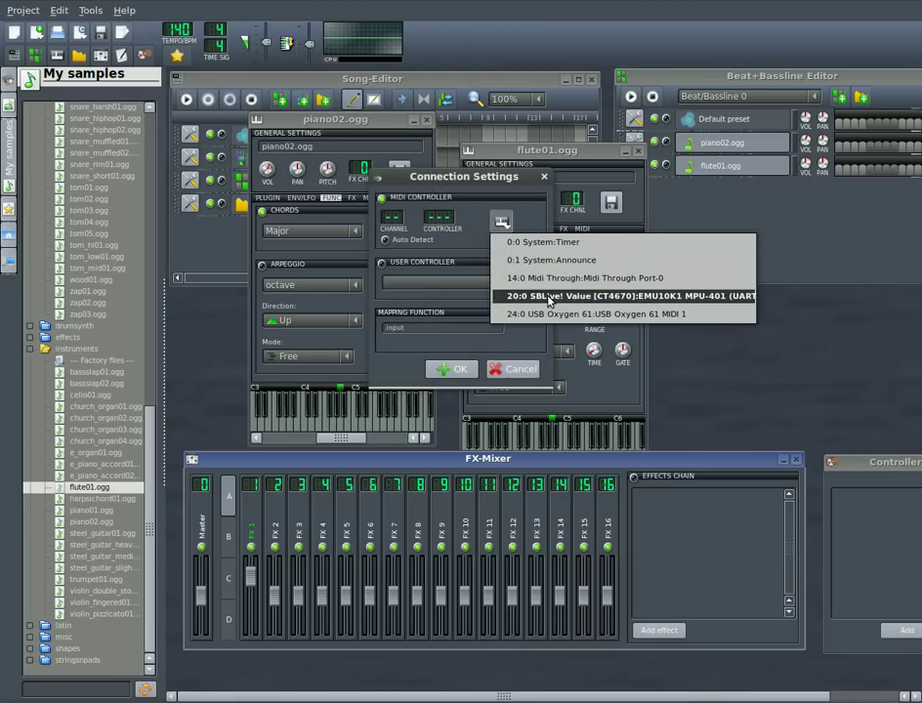
left_click(546, 310)
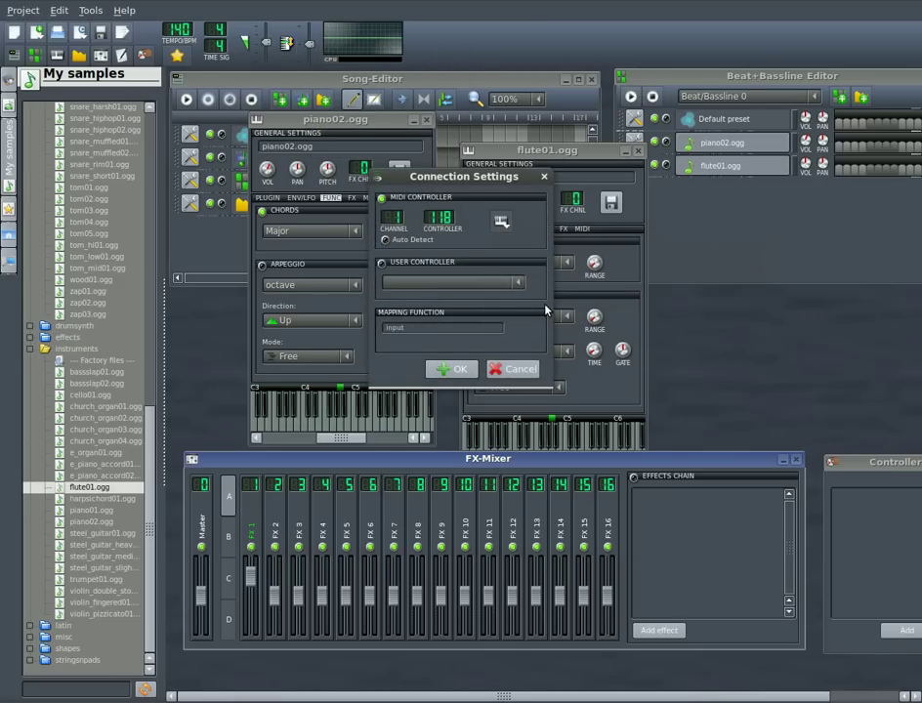
left_click(452, 370)
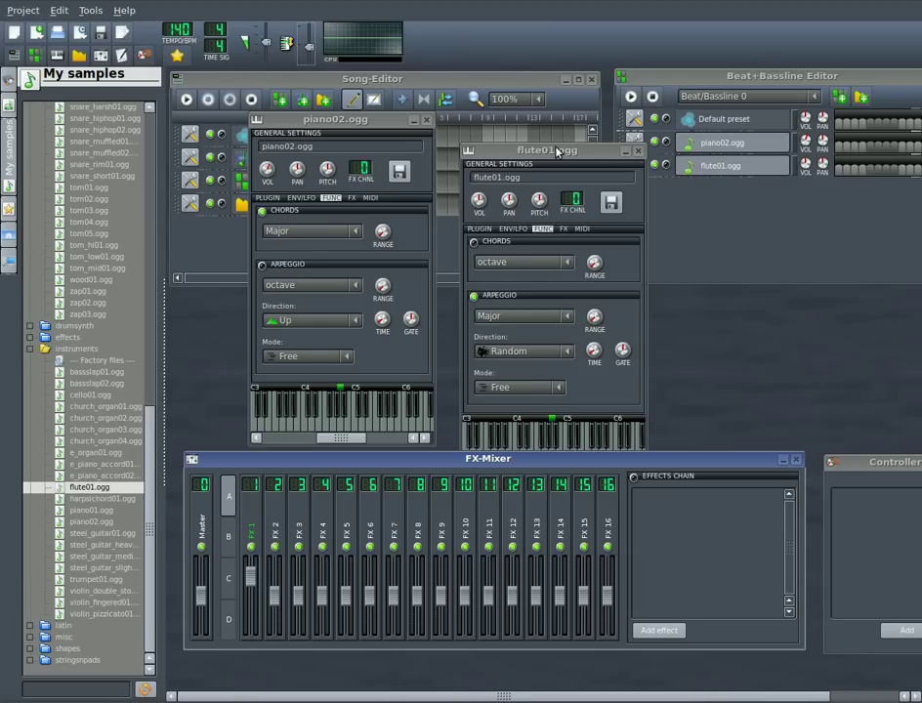
Enable steps 1 and 5 for piano02 and step 5 for flute01, then play and stop the pattern.
left_click(837, 146)
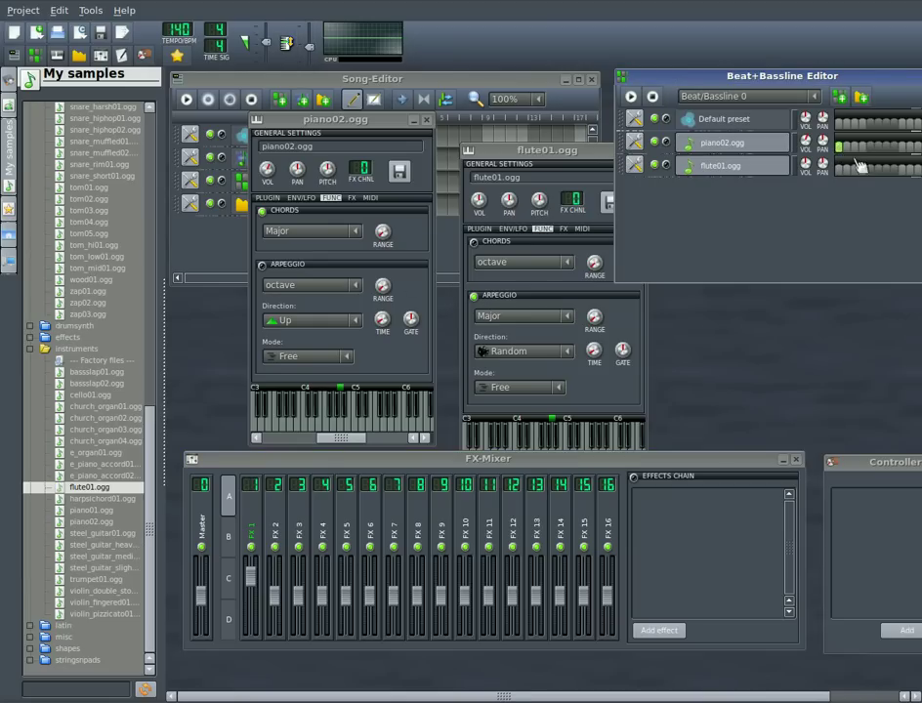
left_click(870, 146)
left_click(870, 170)
left_click(630, 97)
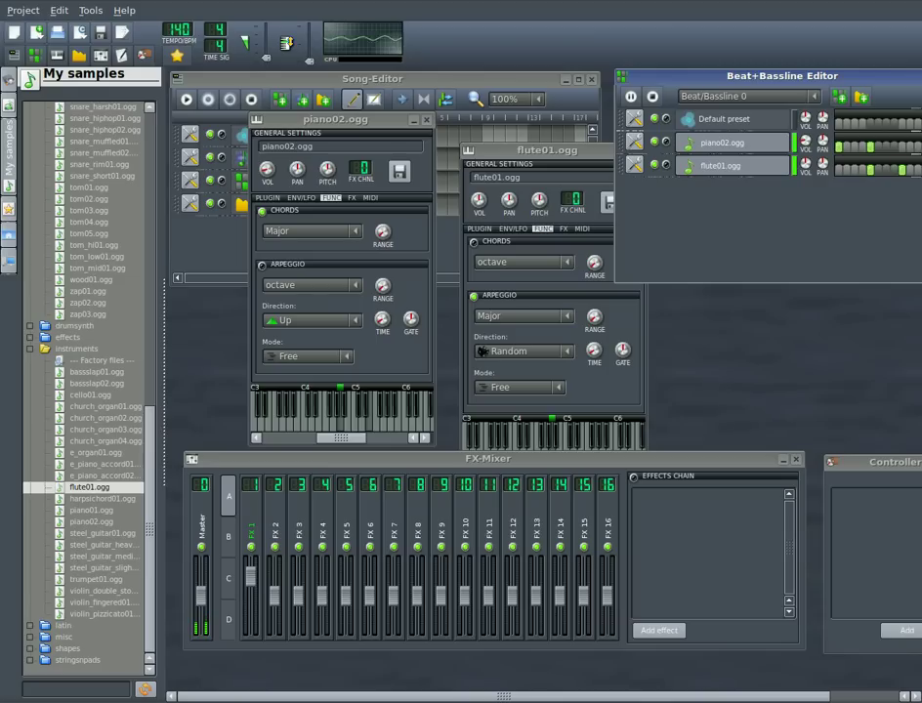
left_click(250, 100)
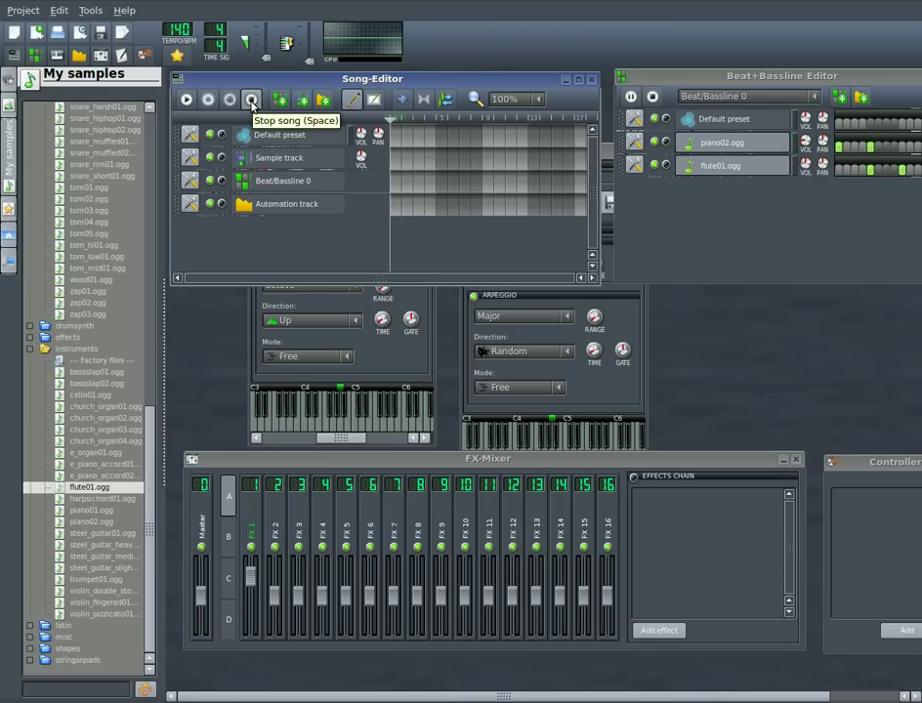